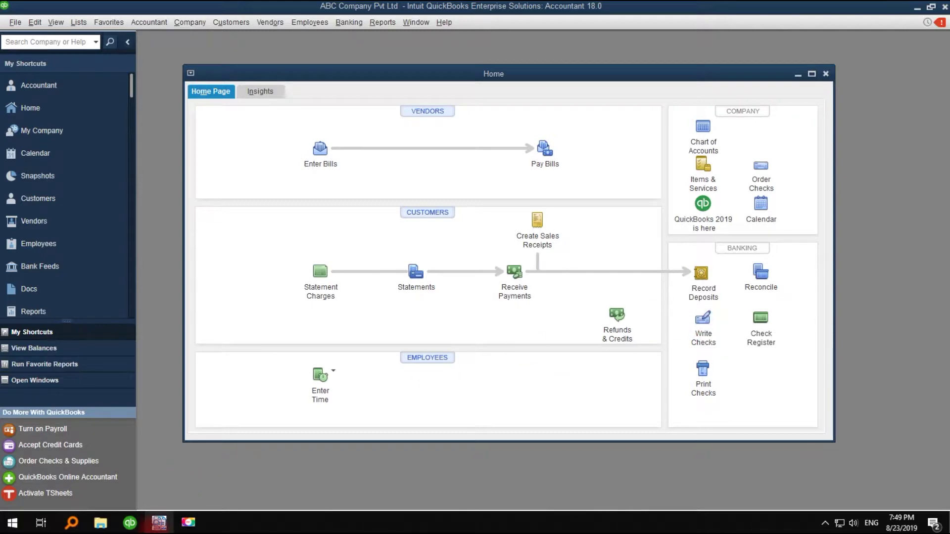
Bring QBDocs to the front, then open and close Check & Voucher Printing
left_click(159, 522)
left_click(913, 67)
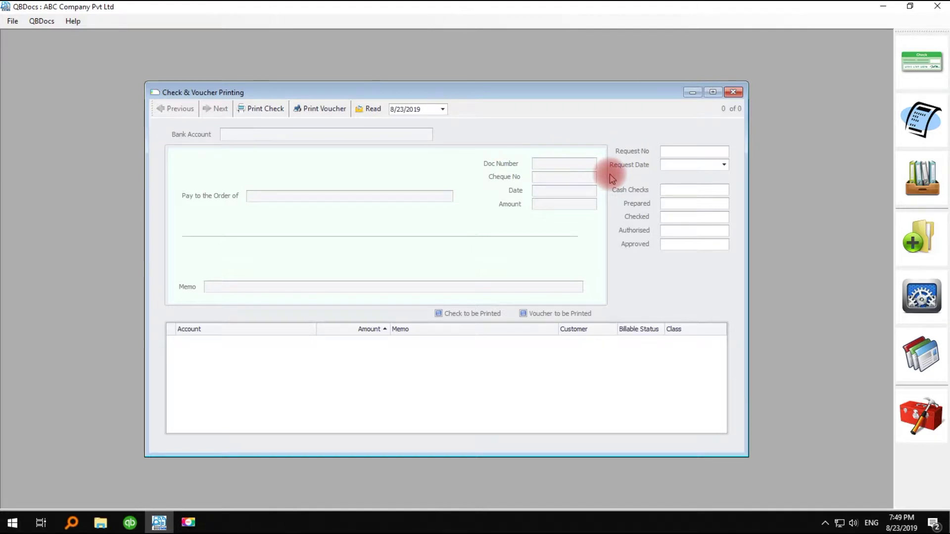
left_click(736, 94)
In QBDocs System Preferences, best-fit all bank account grid columns to their contents
left_click(922, 296)
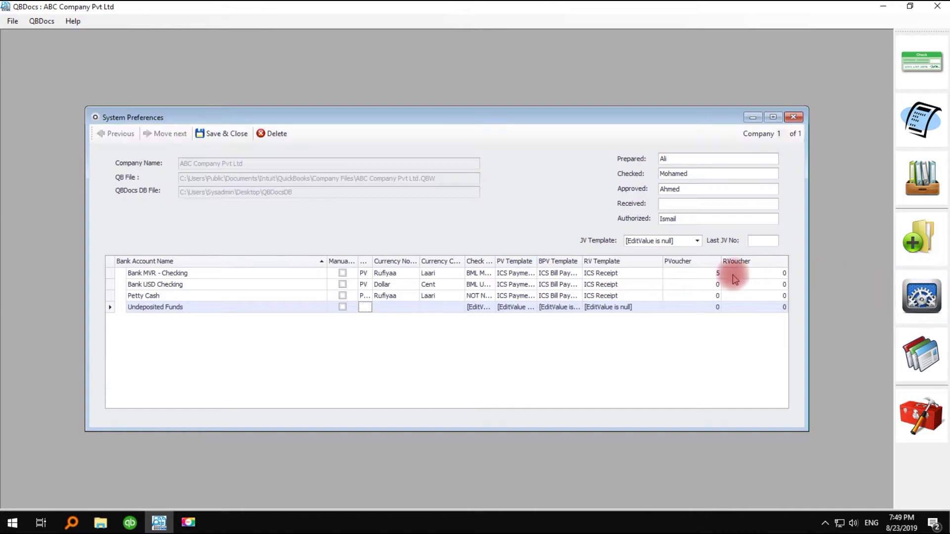
right_click(376, 261)
left_click(402, 333)
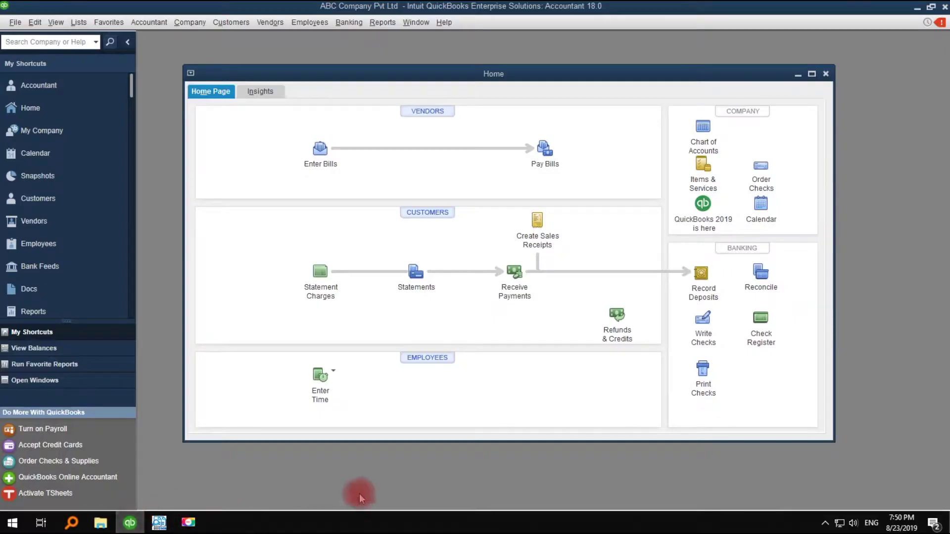
Start a new check payable to A Supplier Pvt Ltd
left_click(702, 336)
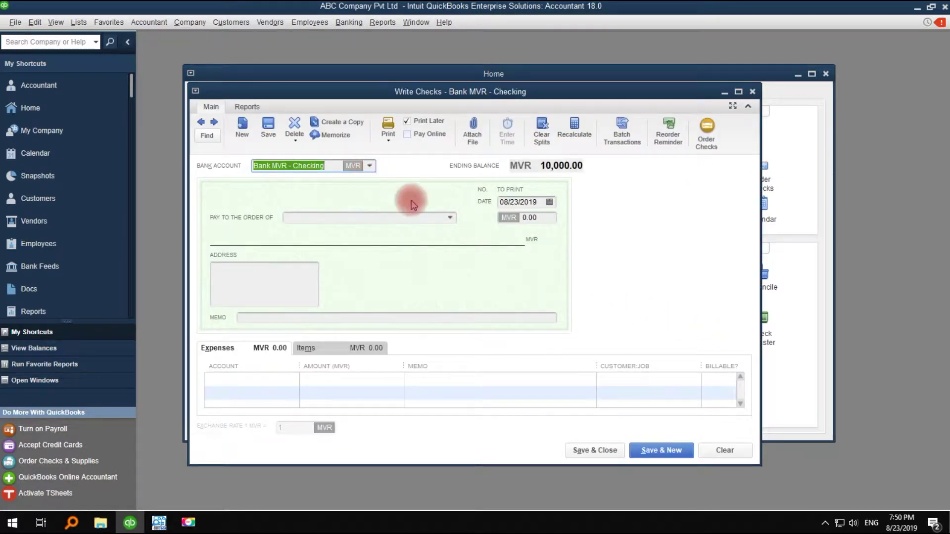
left_click(448, 217)
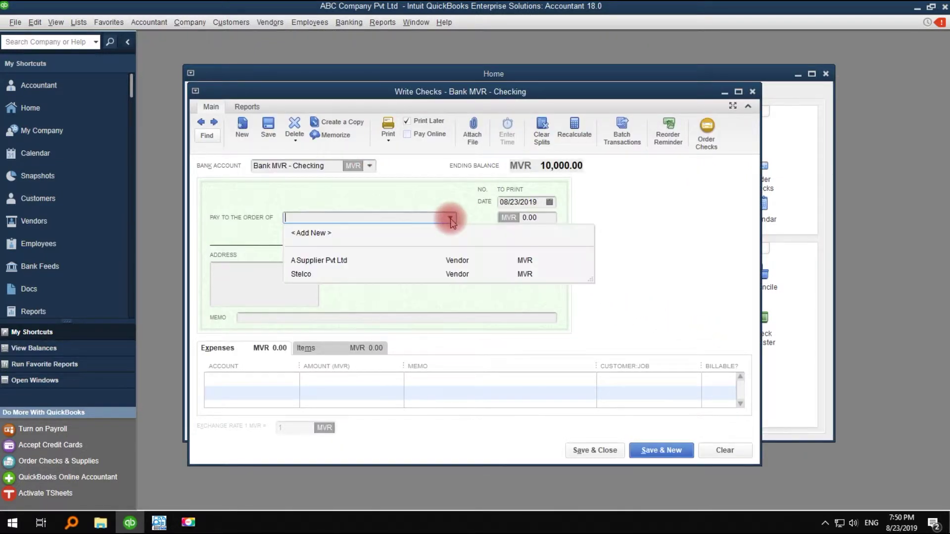
left_click(346, 259)
Enter 2,547.00 for Office Supplies with memo 'Office Supplies for the month of August'
left_click(347, 379)
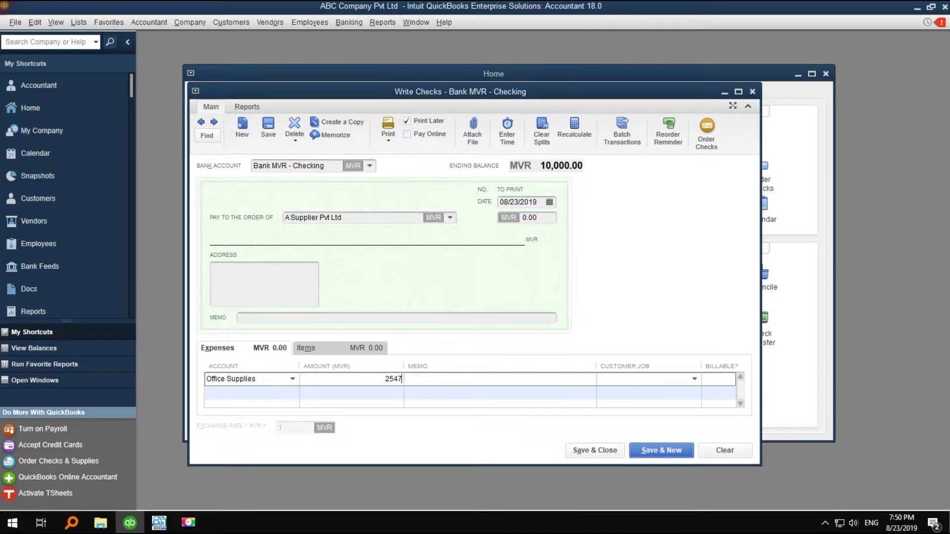
left_click(415, 382)
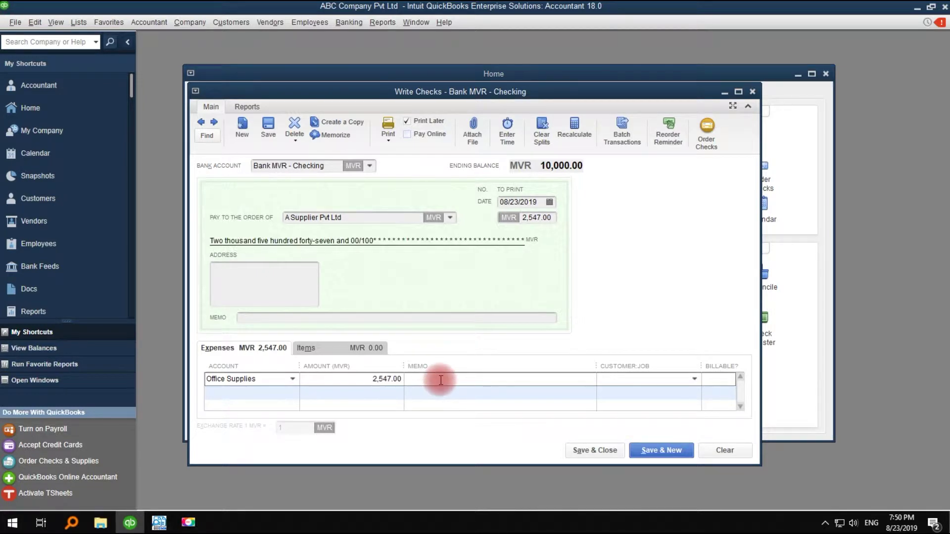
type("Office Supplies for the month")
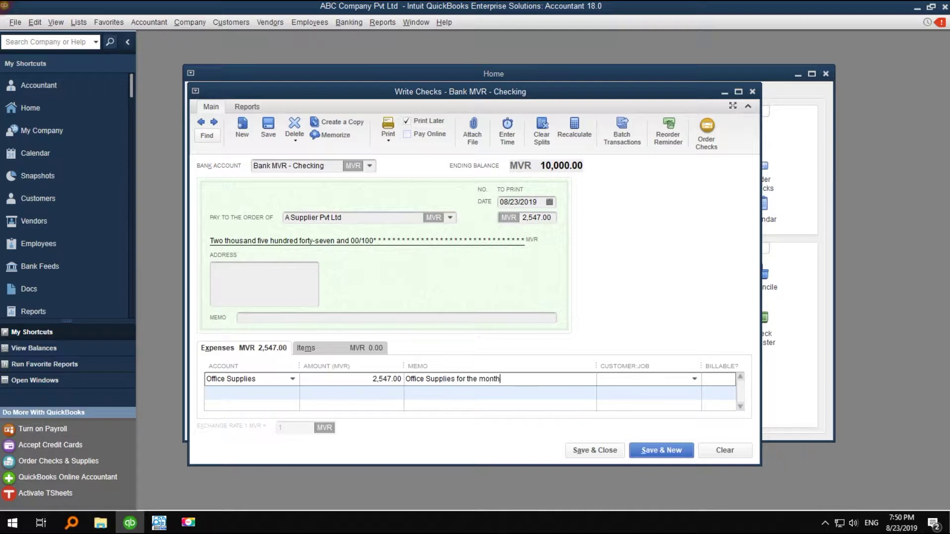
left_click(458, 276)
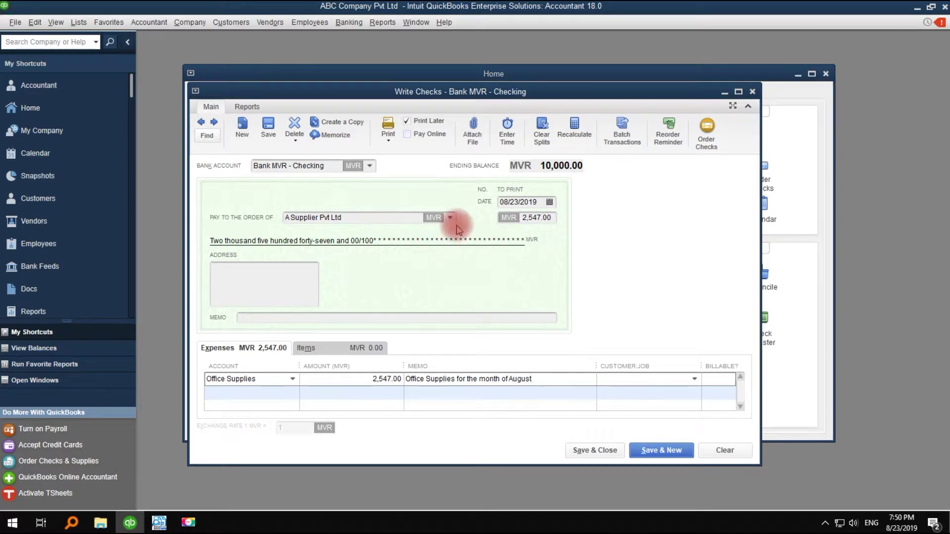
left_click(469, 317)
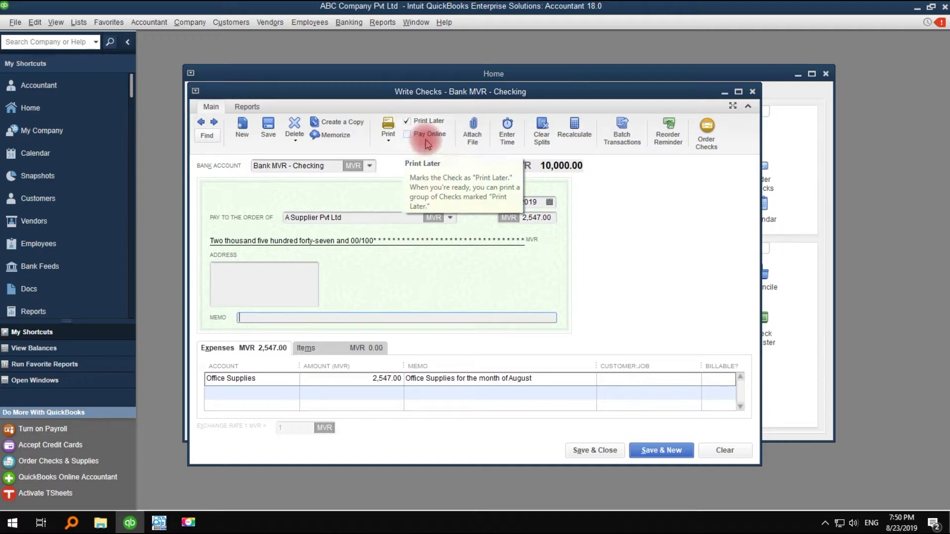
Save the check, read it into QBDocs as voucher PV5, and preview it
left_click(605, 450)
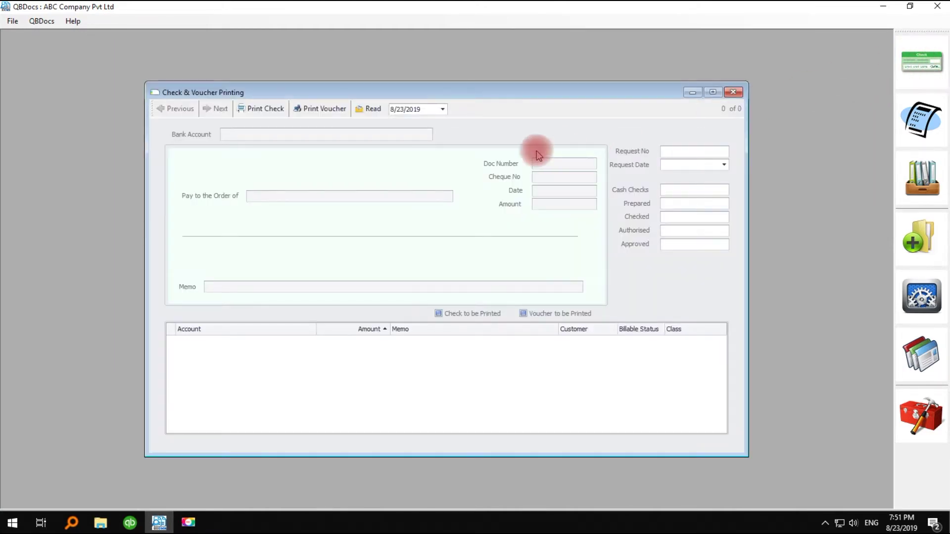
left_click(378, 113)
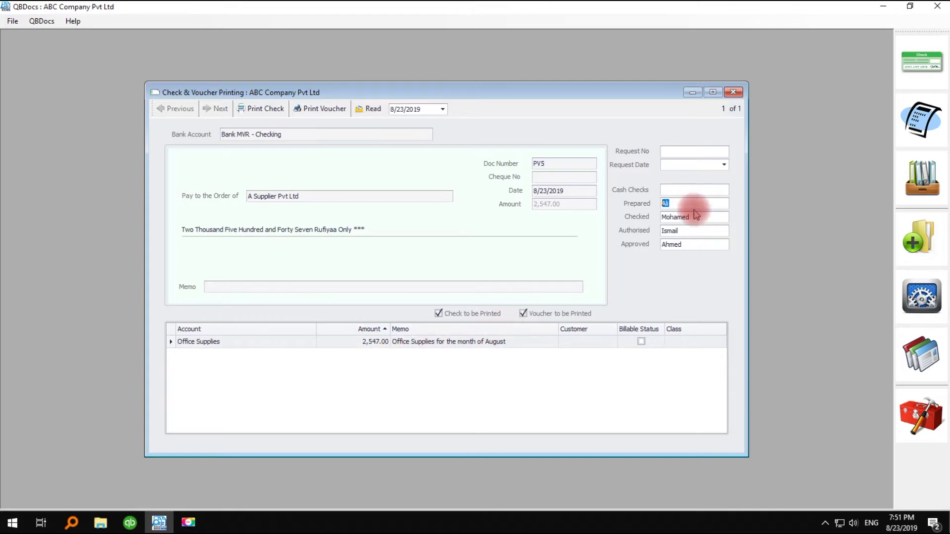
key("Tab")
key("Tab")
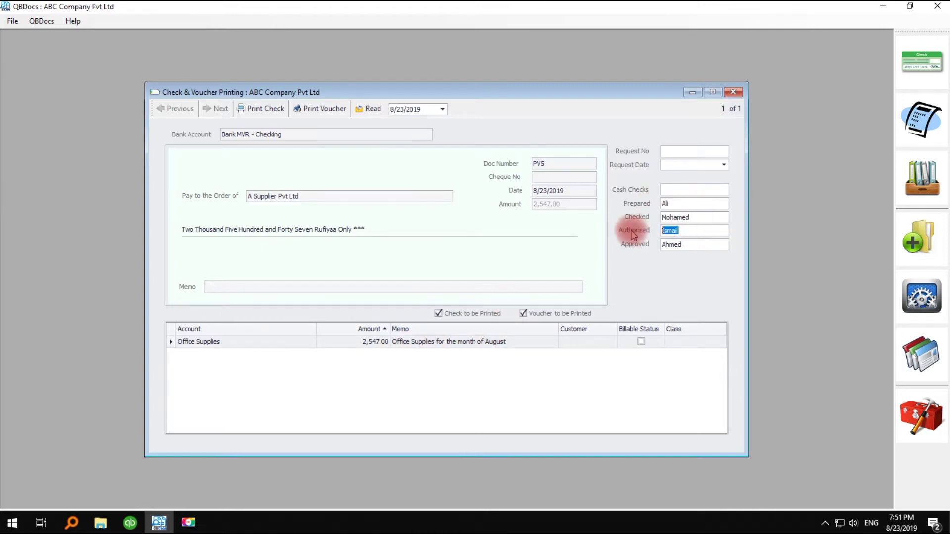
left_click(554, 163)
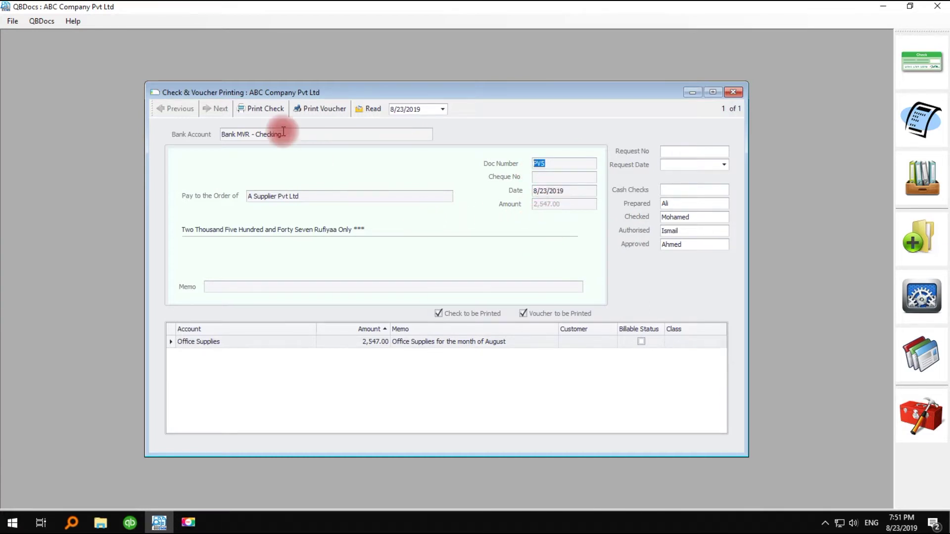
left_click(264, 108)
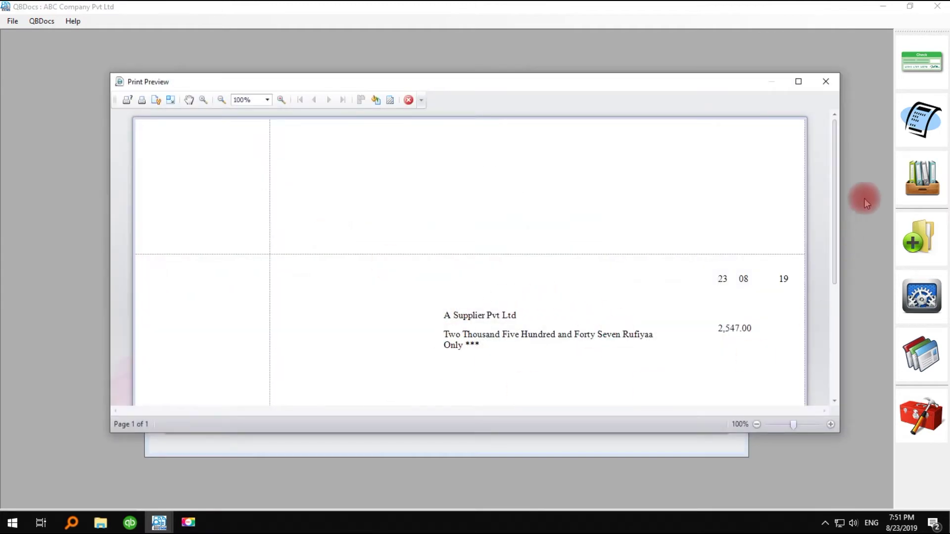
Close the check preview and confirm it printed as cheque number 101
left_click_drag(838, 187, 835, 232)
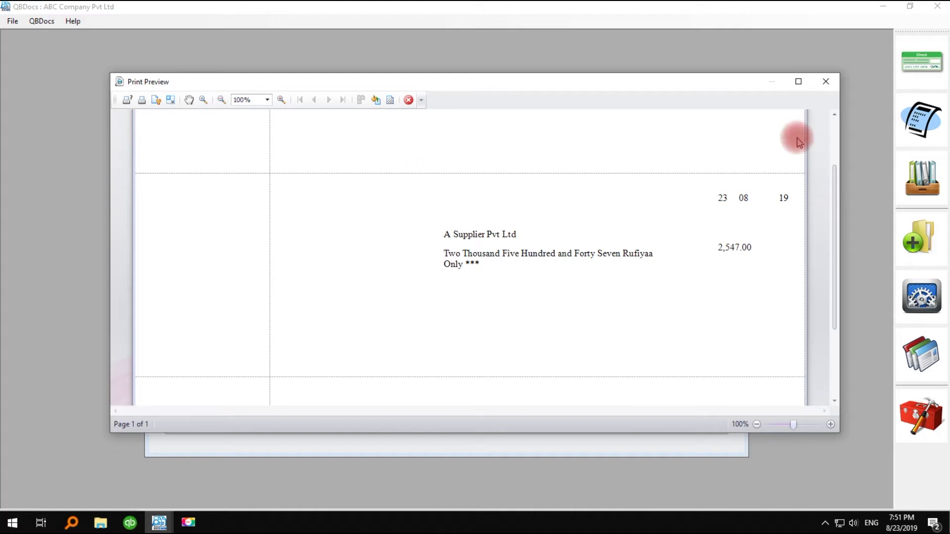
left_click(826, 83)
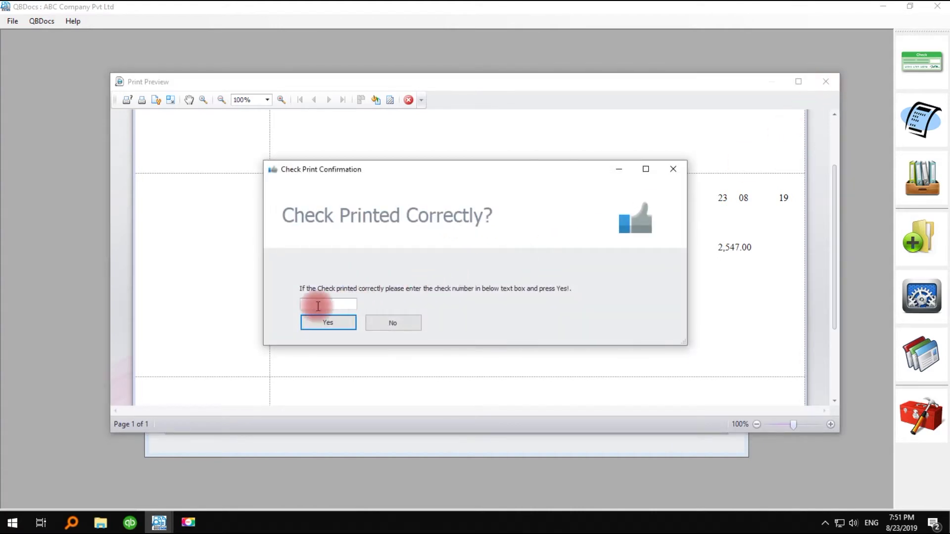
type("101")
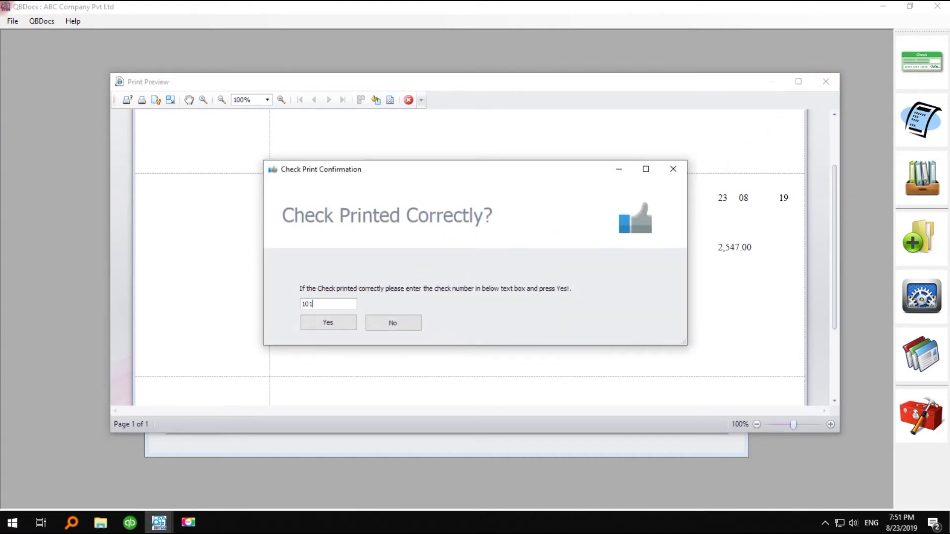
left_click(336, 324)
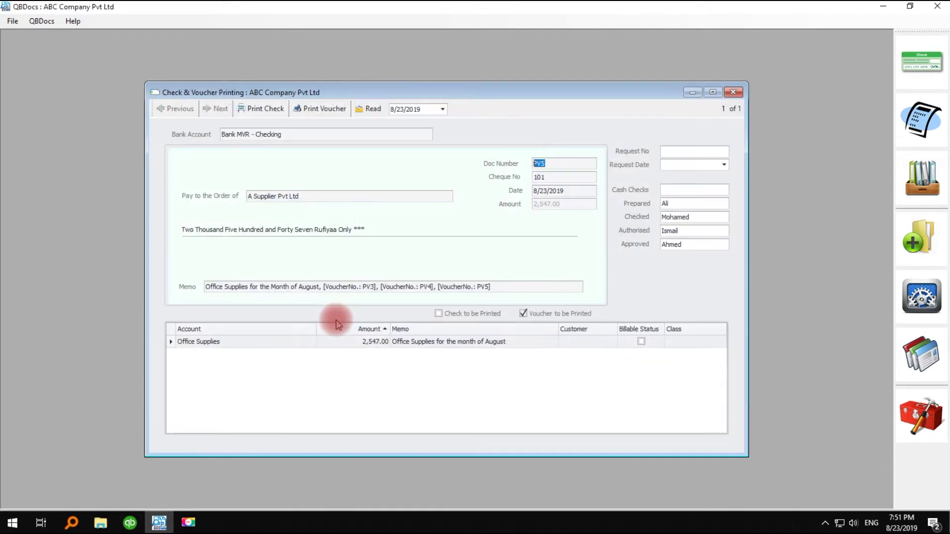
Preview payment voucher PV5 and confirm it printed correctly
left_click(326, 110)
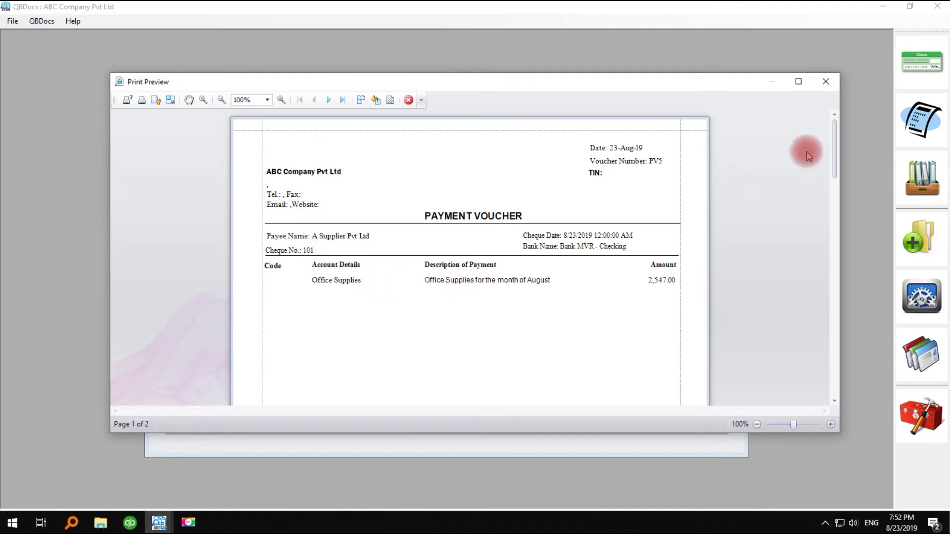
mouse_move(835, 140)
left_mouse_down()
mouse_move(846, 202)
mouse_move(836, 221)
left_mouse_up()
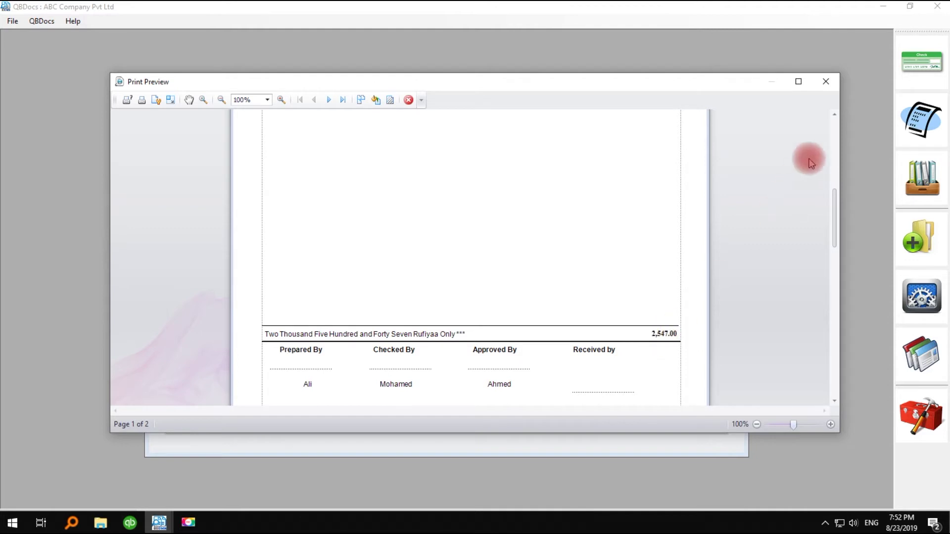
left_click(828, 81)
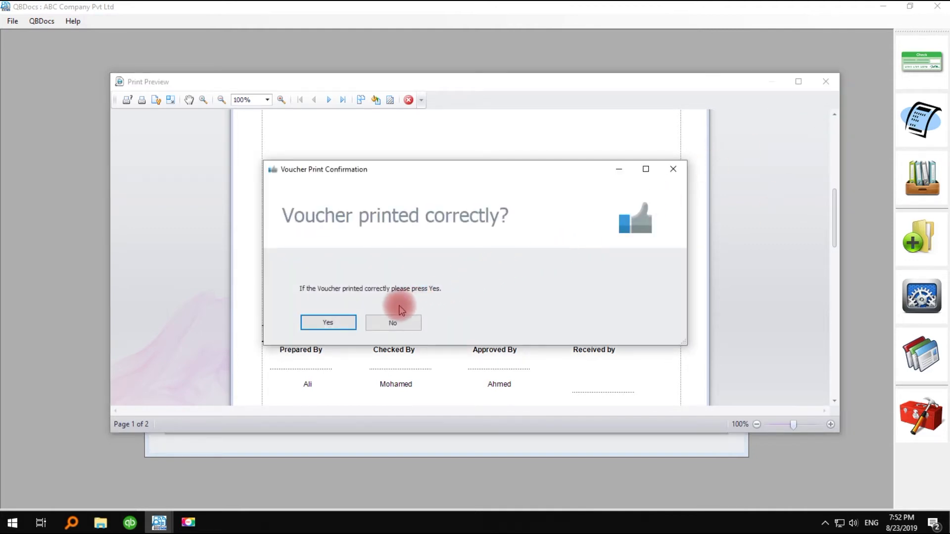
left_click(329, 323)
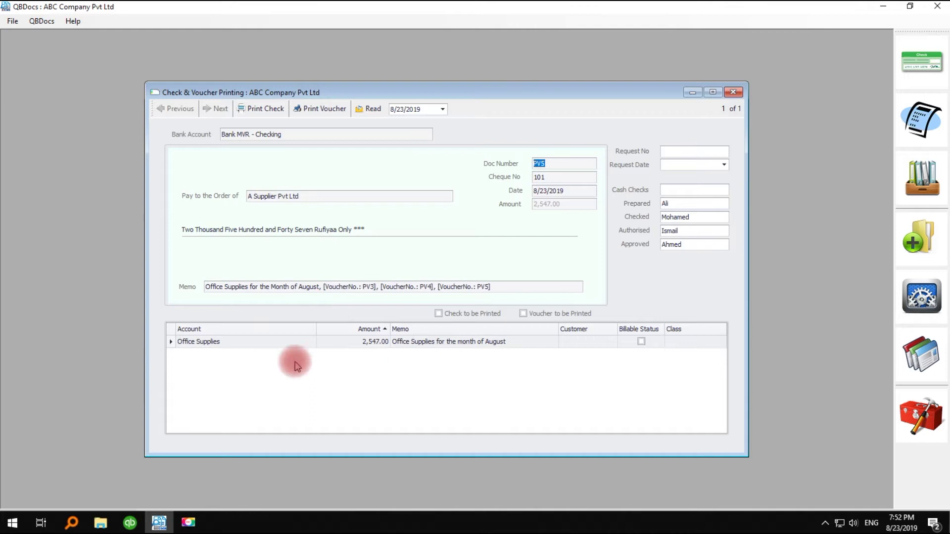
Start a Stelco bill charging 3,569 to Utilities:Electricity
left_click(130, 522)
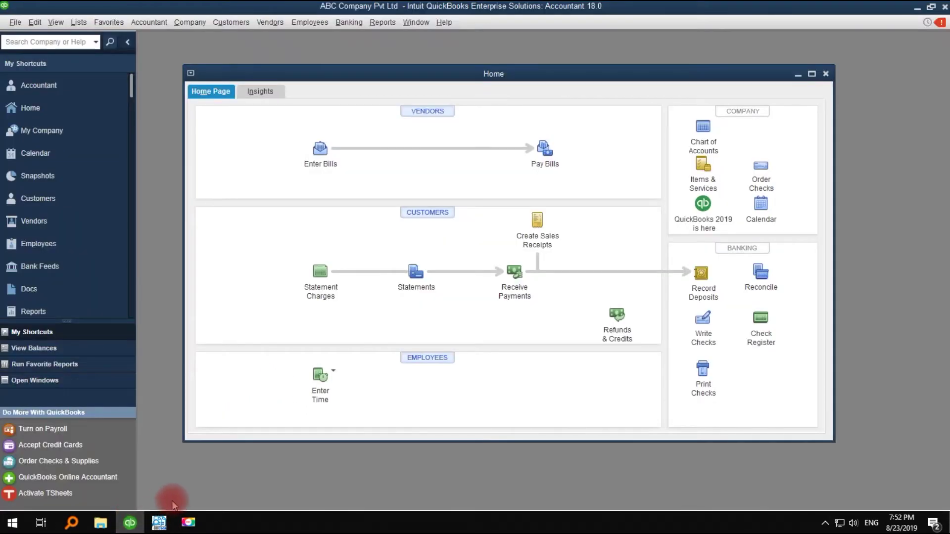
left_click(330, 168)
left_click(346, 215)
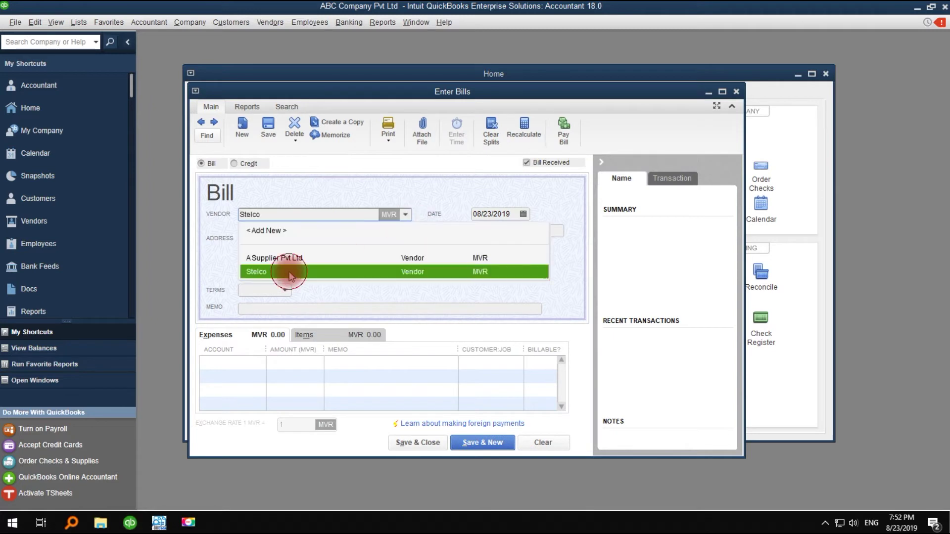
left_click(286, 269)
left_click(259, 362)
left_click(256, 329)
key("Tab")
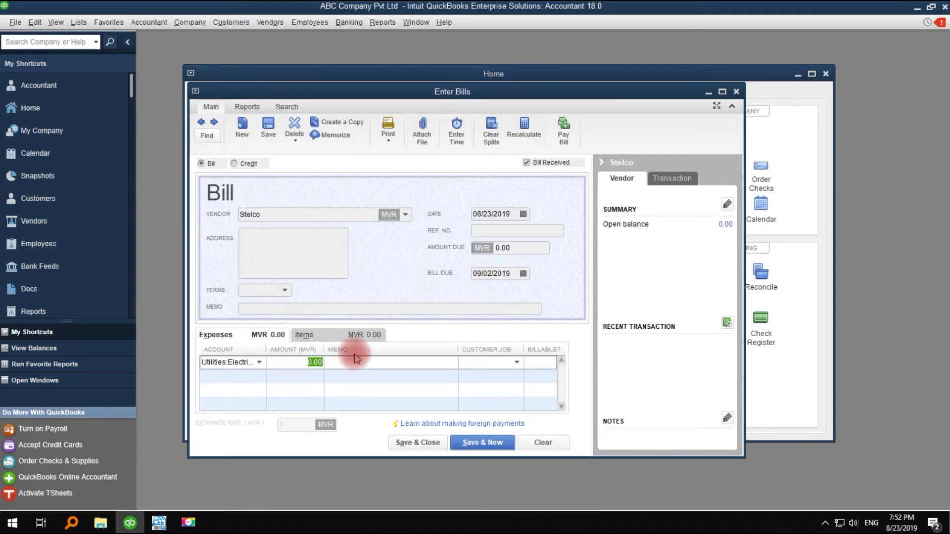
type("3569")
Add memo 'Electritity for the month August 2019' and ref ELE-1012, then save
left_click(435, 307)
type("Electrit")
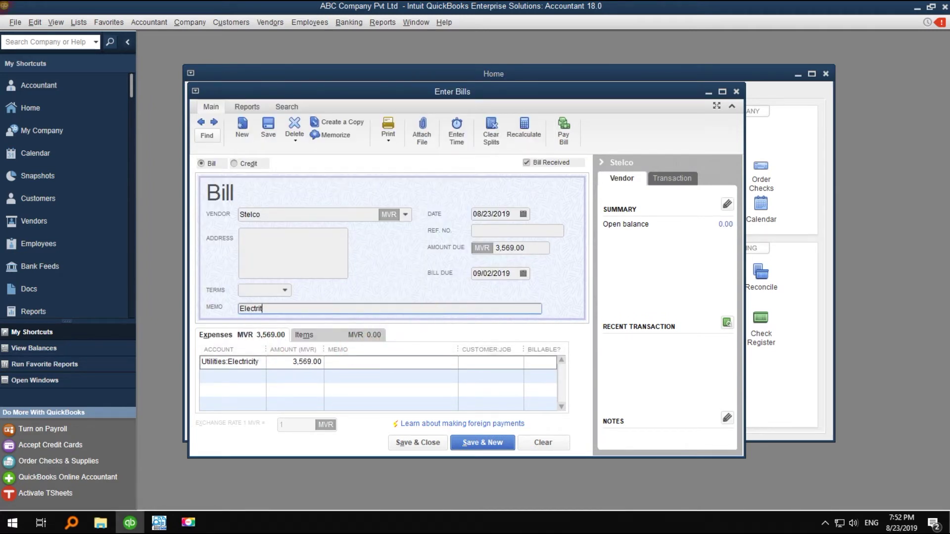
key("BackSpace")
type("city for the month August 2019")
left_click(515, 232)
type("ELE-1012")
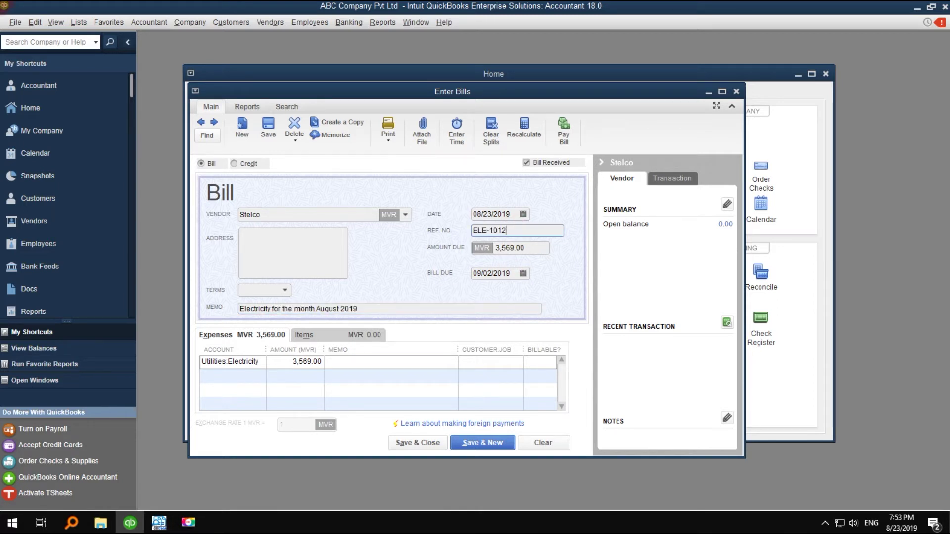
left_click(498, 377)
left_click_drag(515, 92, 623, 95)
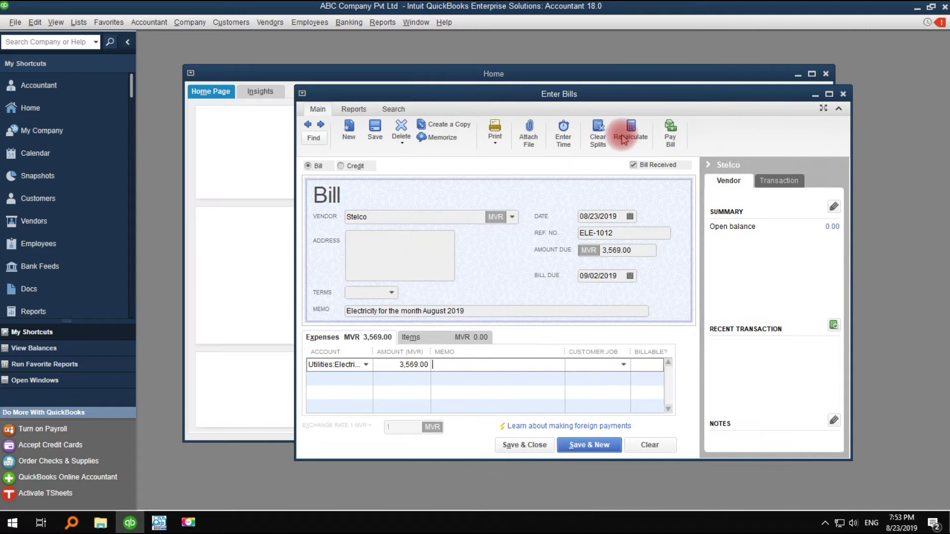
left_click(519, 446)
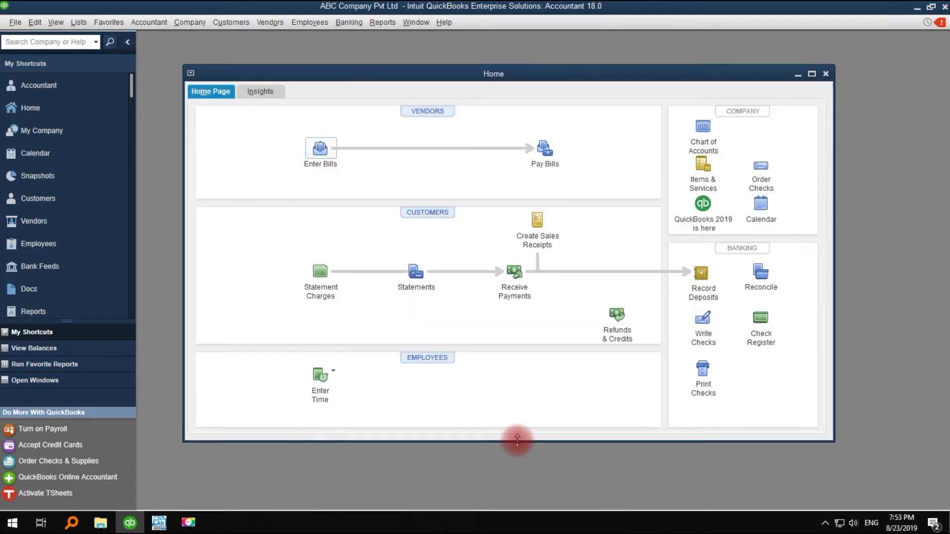
Pay the Stelco bill ELE-1012 by check from Bank MVR - Checking
left_click(549, 156)
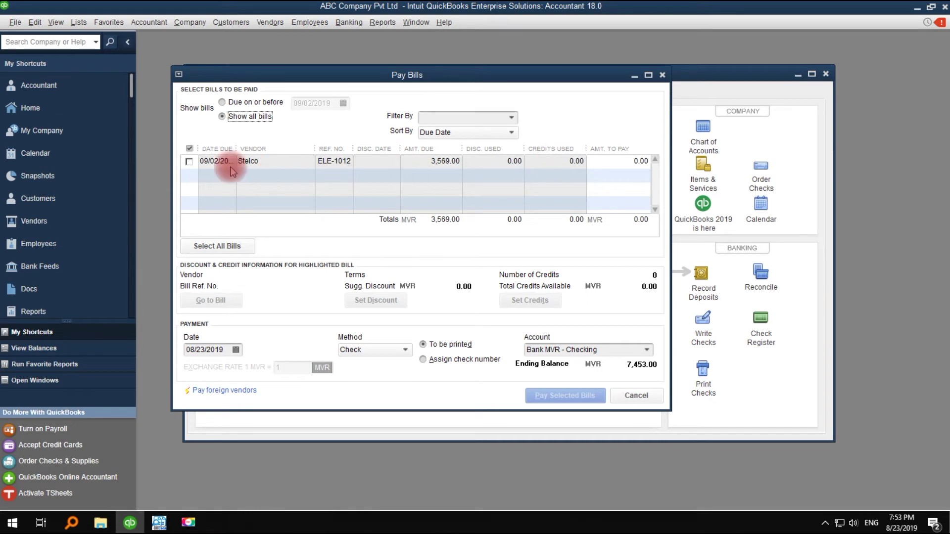
left_click(187, 162)
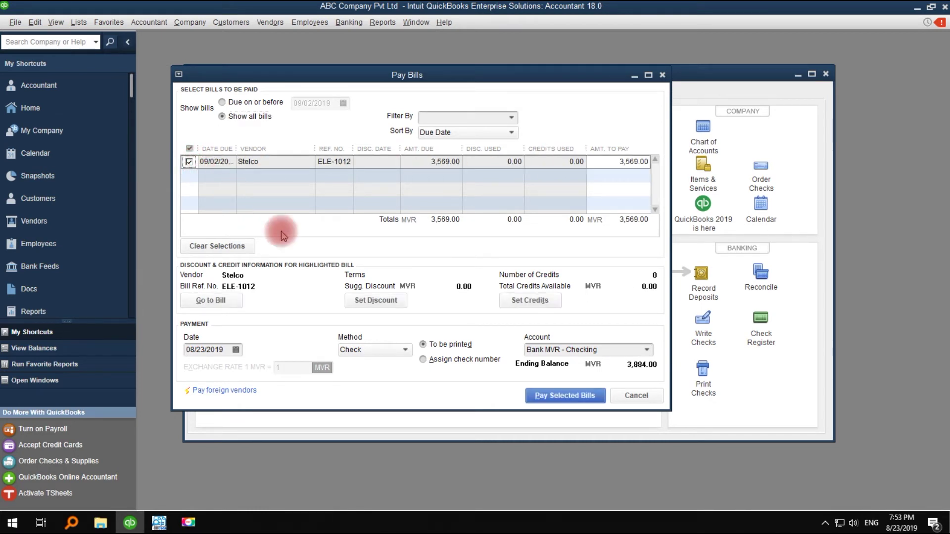
left_click(530, 396)
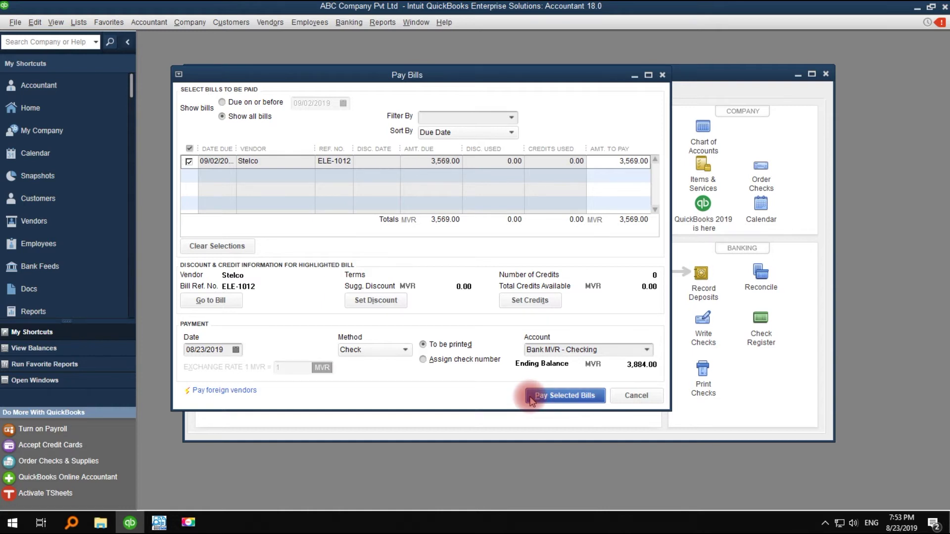
left_click(404, 326)
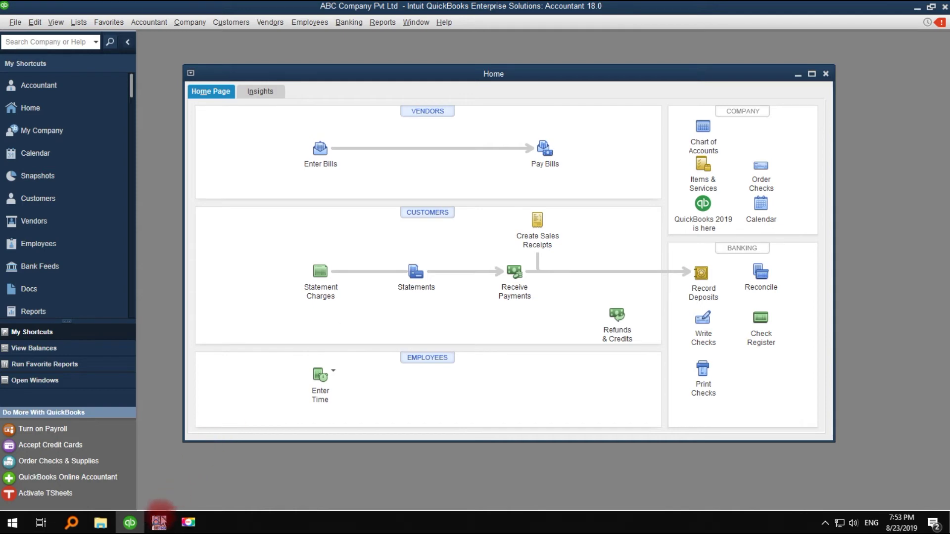
Load the Stelco payment into QBDocs as PV6 and preview its 3,569.00 check
left_click(159, 522)
left_click(370, 109)
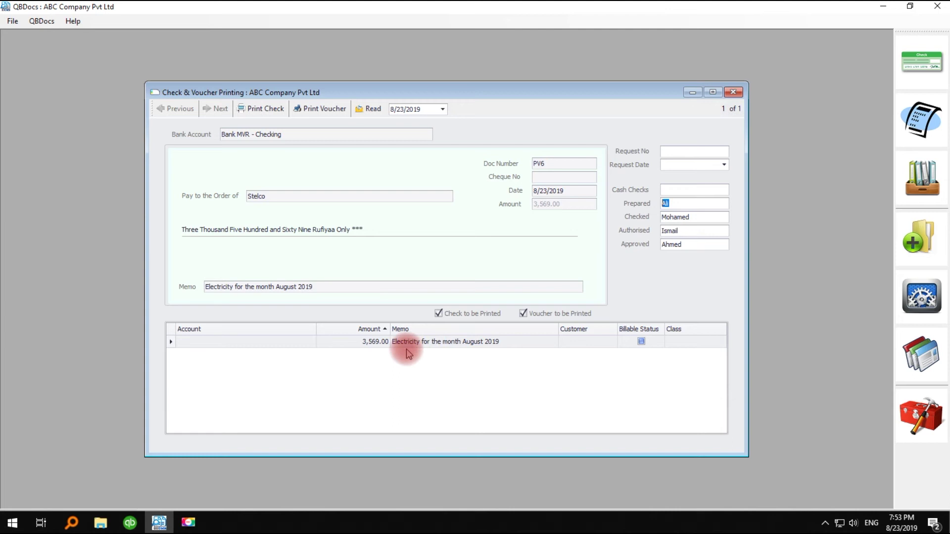
left_click_drag(345, 286, 190, 292)
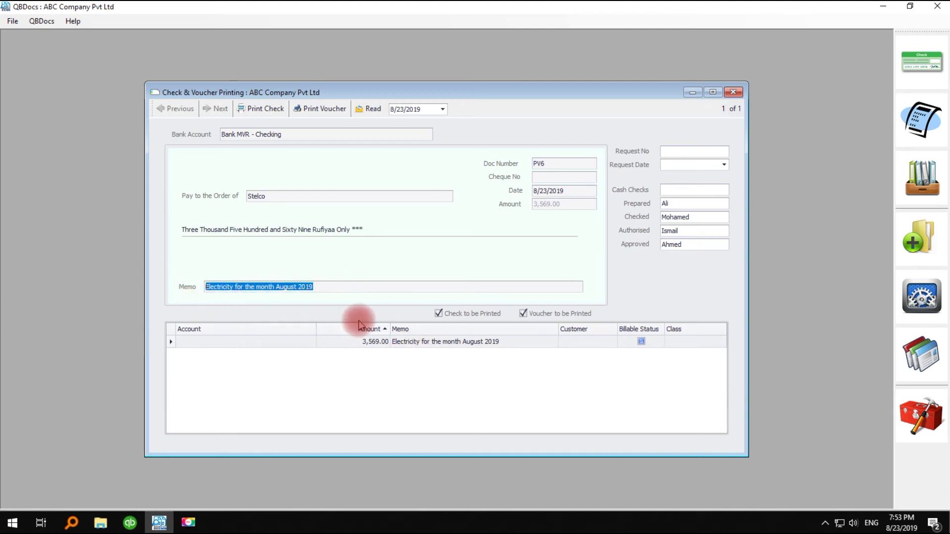
left_click(271, 110)
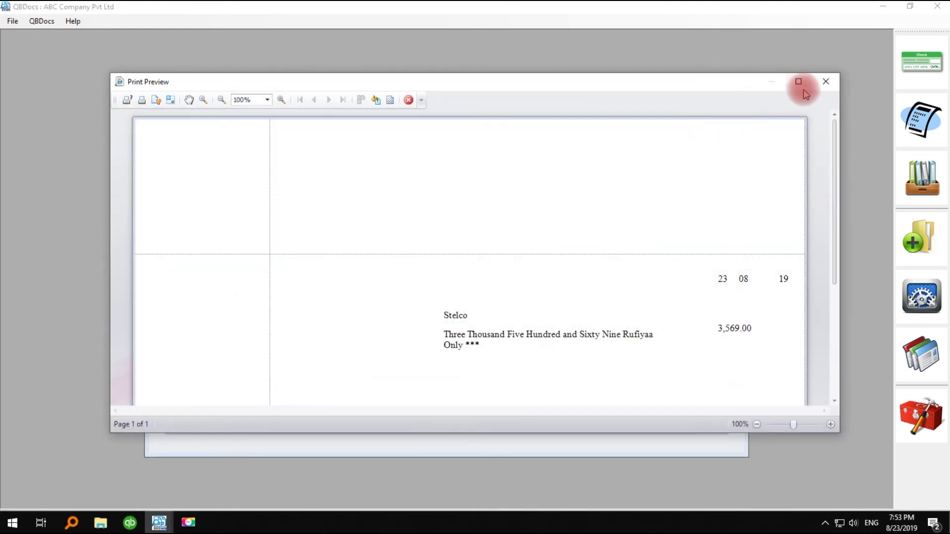
Print the Stelco check and confirm it as cheque number 102
left_click(804, 91)
left_click(329, 303)
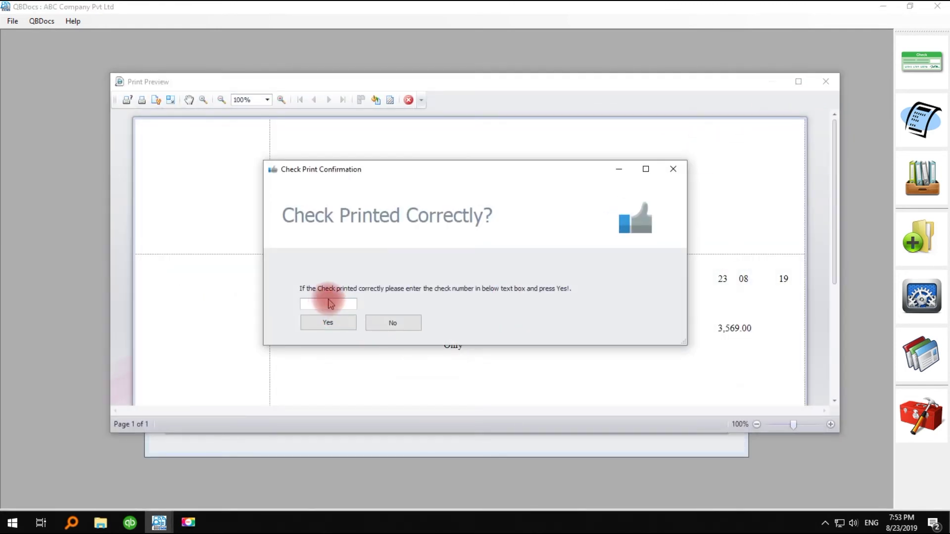
type("102")
left_click(337, 323)
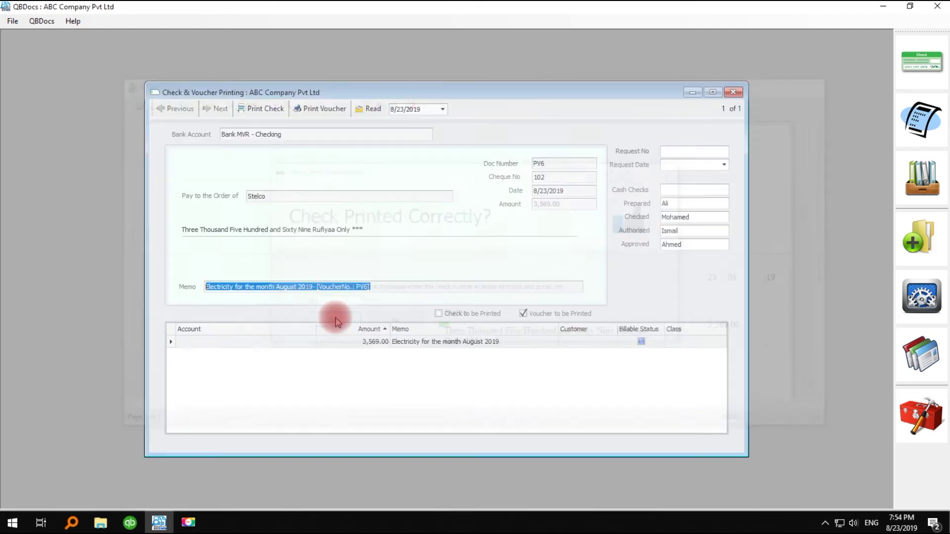
Preview payment voucher PV6 and confirm it printed correctly
left_click(322, 109)
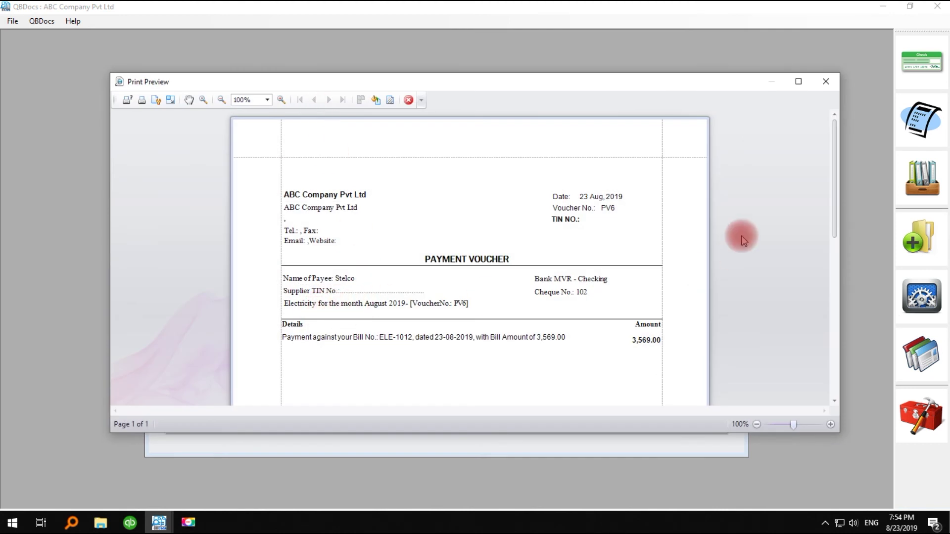
mouse_move(836, 127)
left_mouse_down()
mouse_move(832, 290)
mouse_move(830, 115)
left_mouse_up()
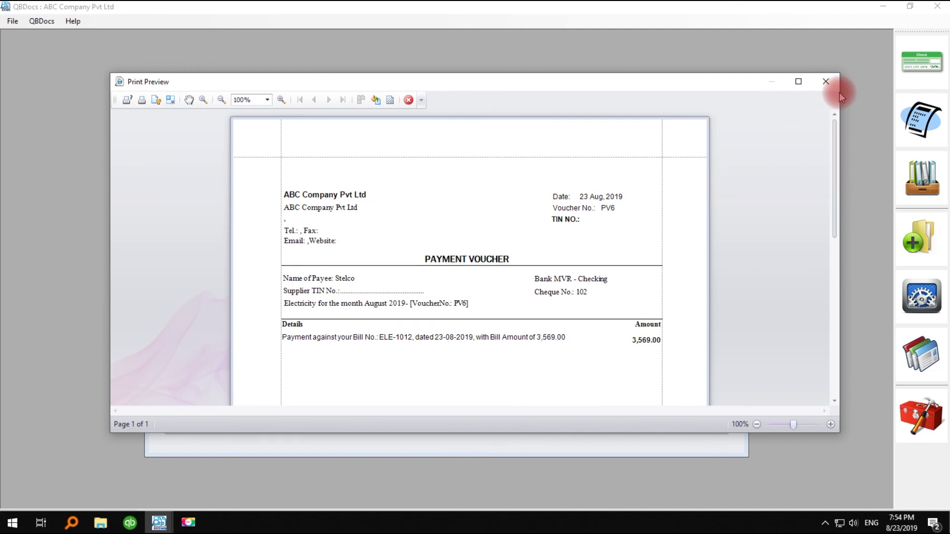
left_click(826, 81)
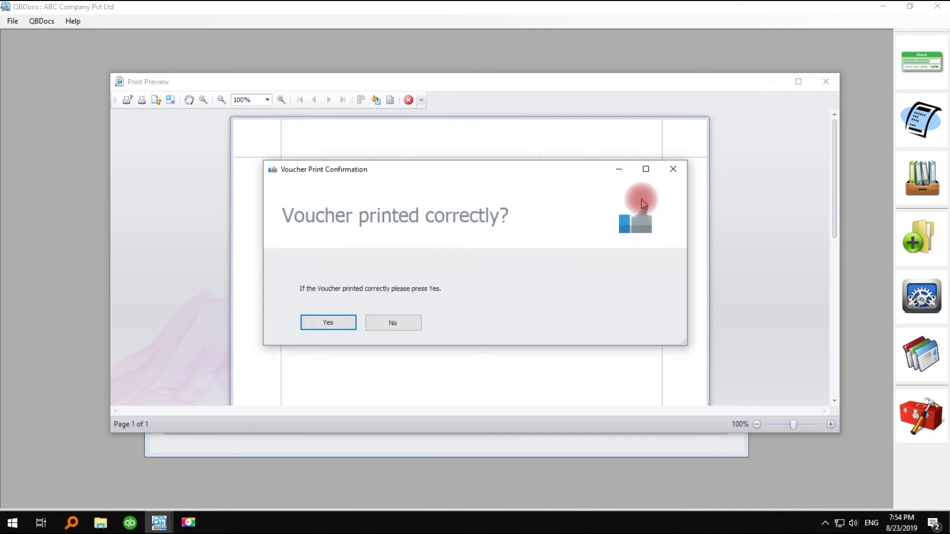
left_click(323, 321)
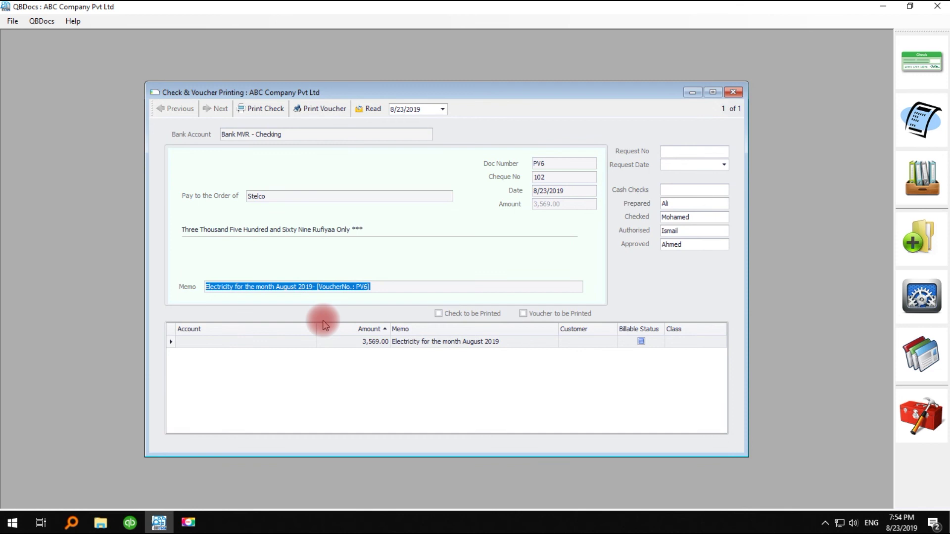